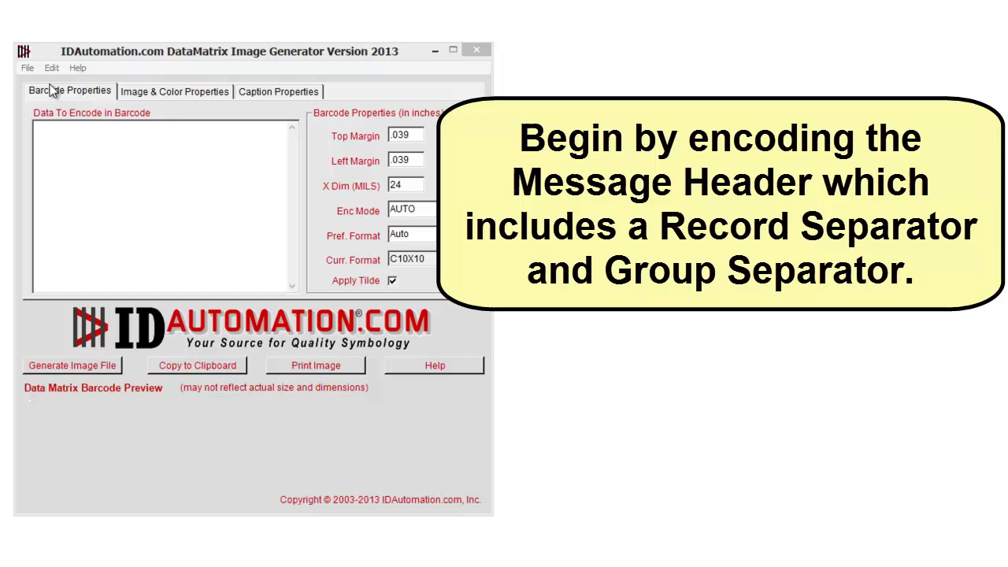
Start the Data To Encode field with the header [)>~d03006~d029.
left_click(58, 131)
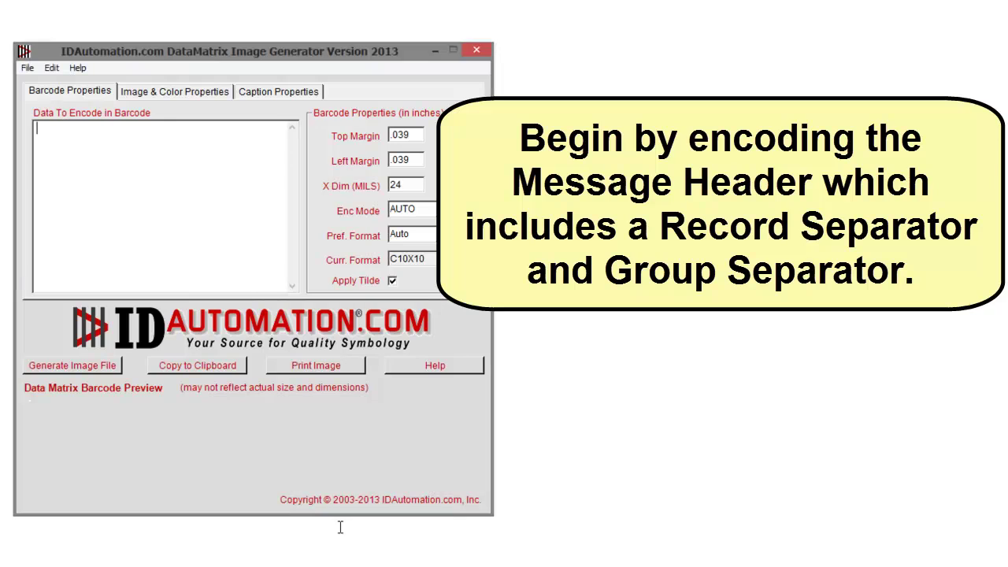
type("[)")
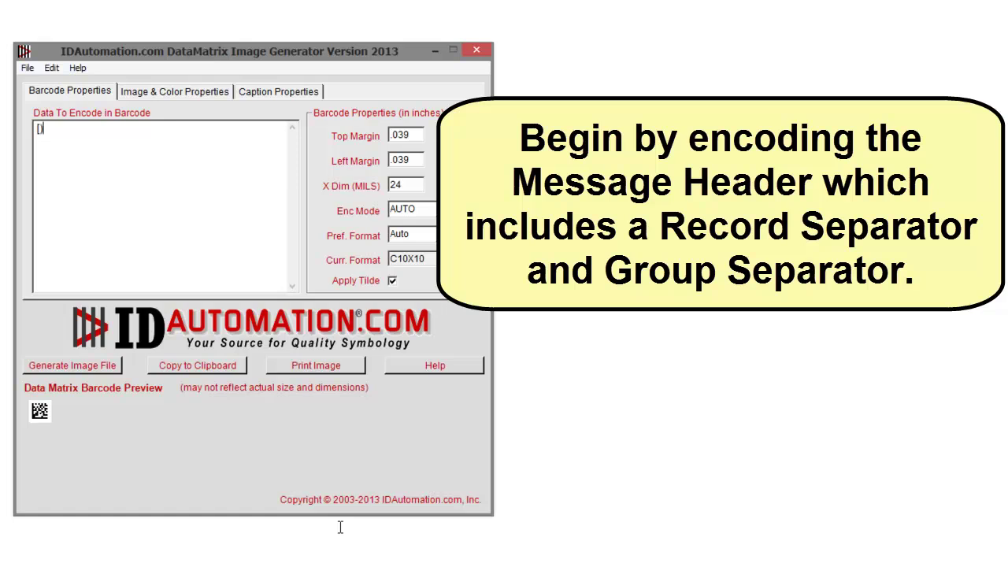
type(">")
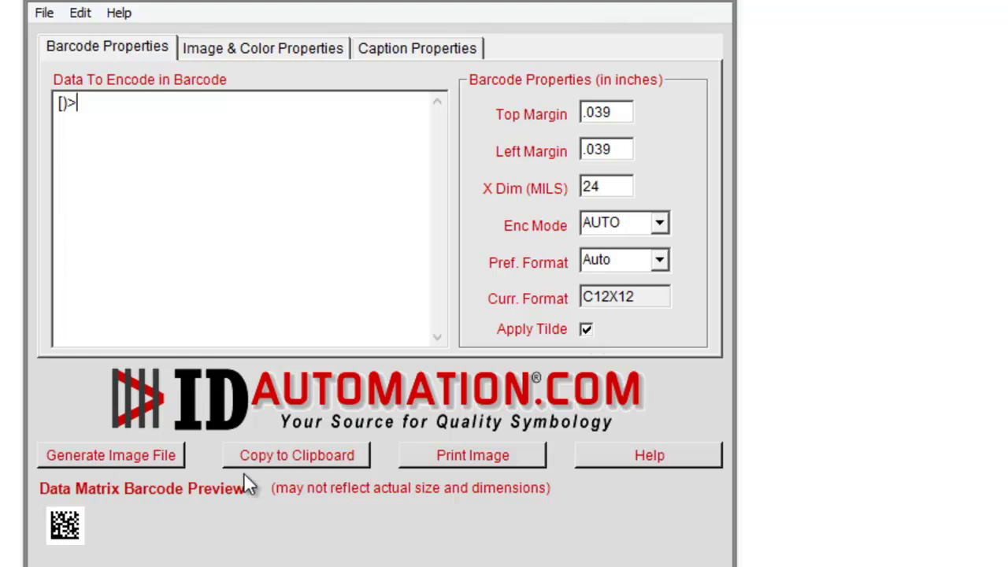
type("~")
type("d0")
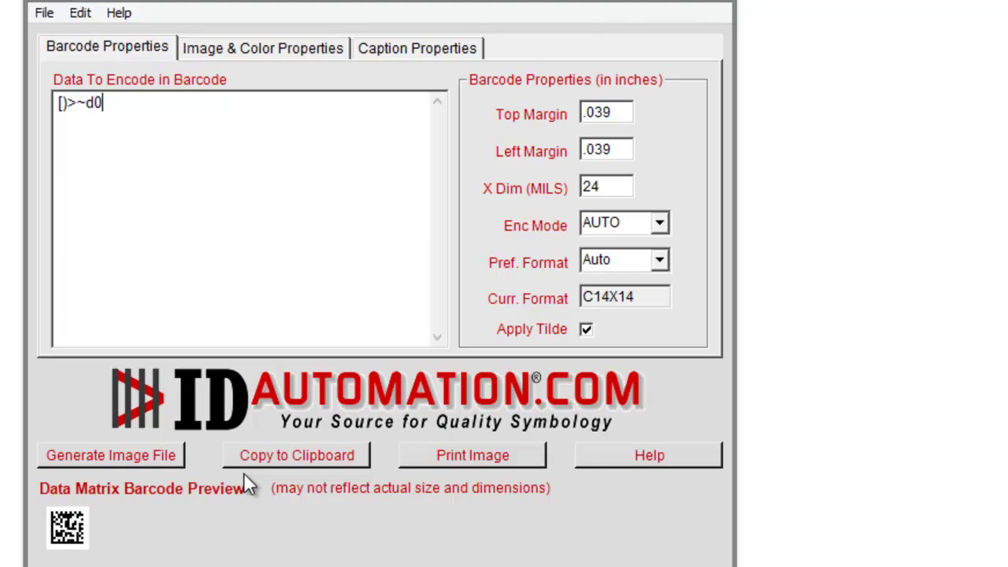
type("30")
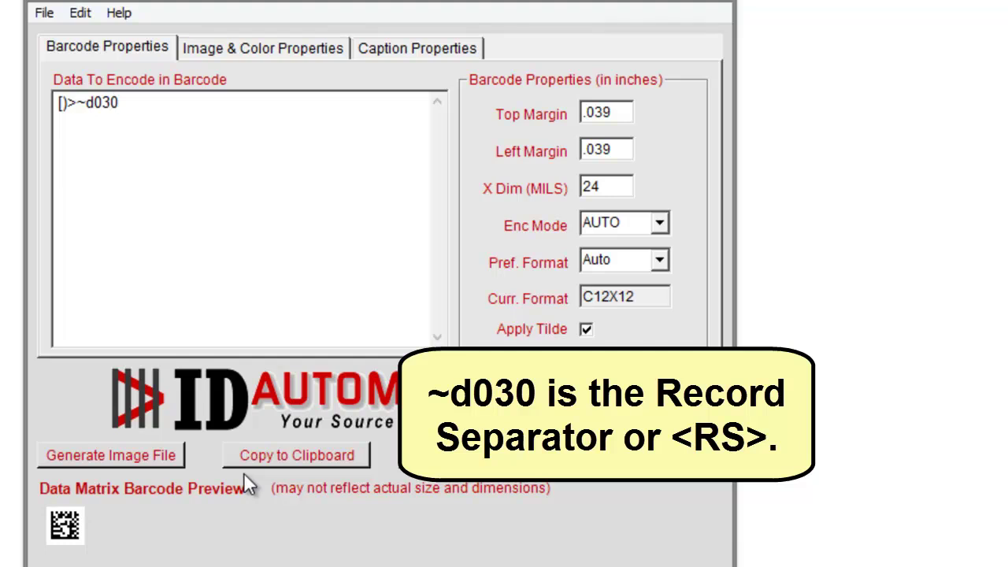
type("0")
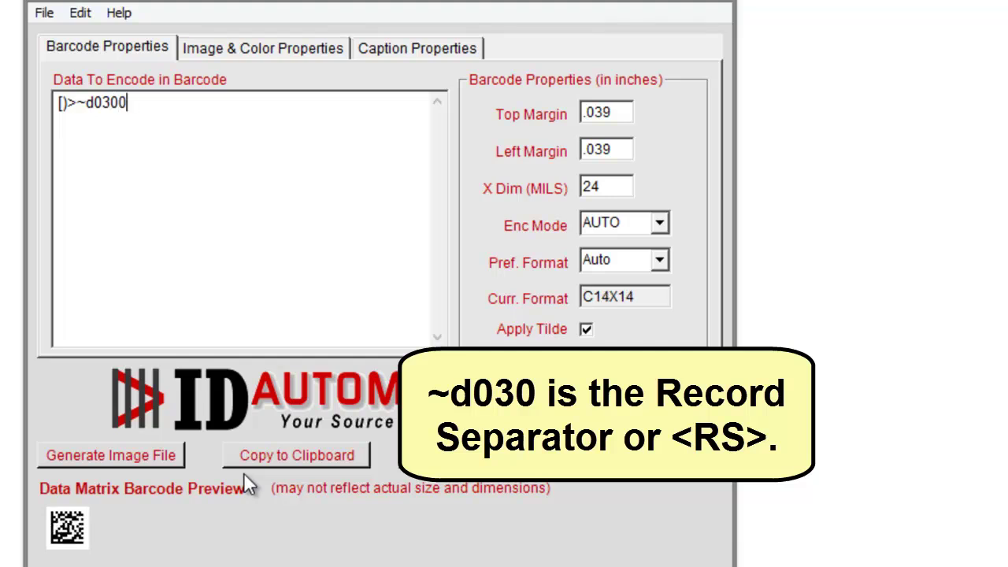
type("6")
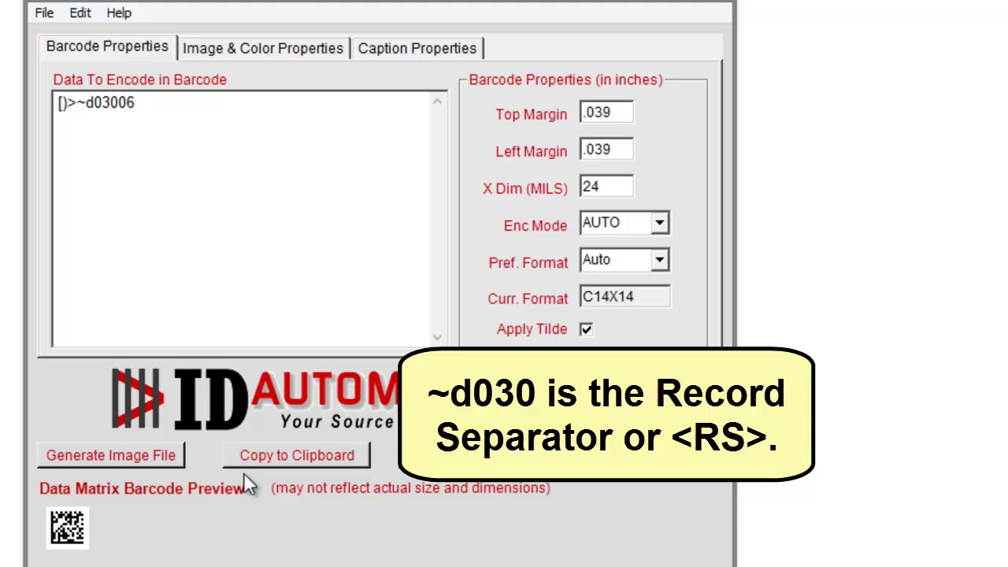
type("~")
type("d02")
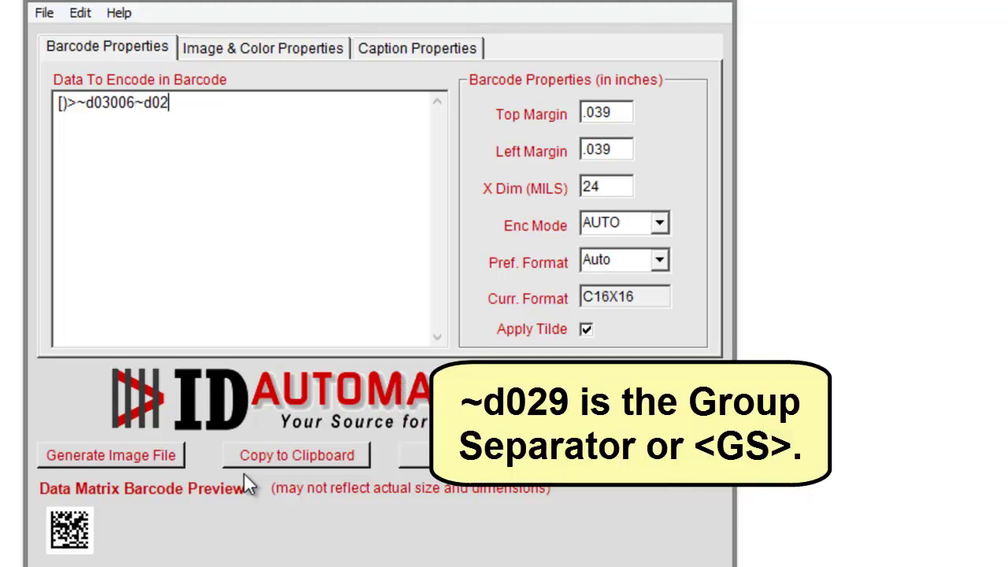
type("9")
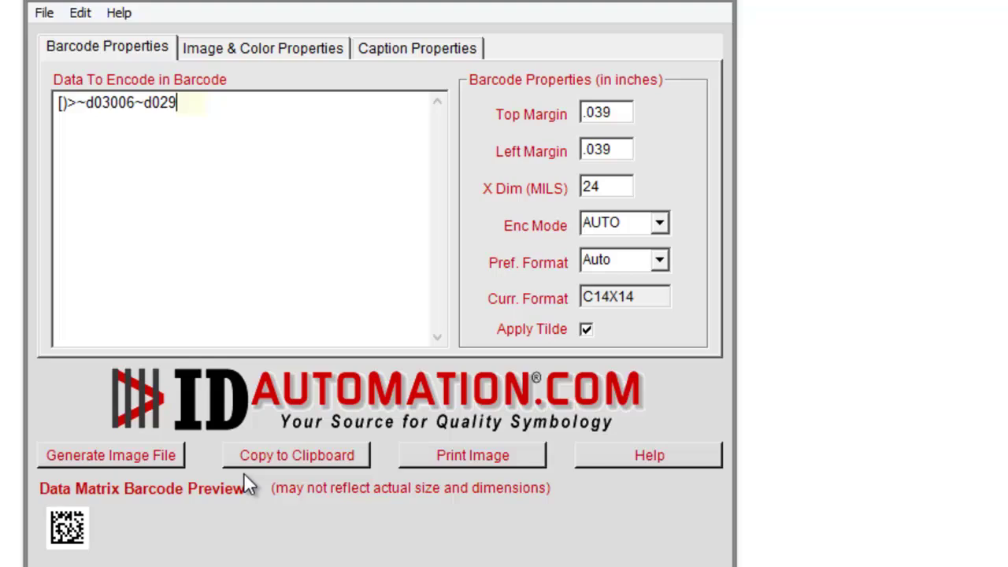
type("25")
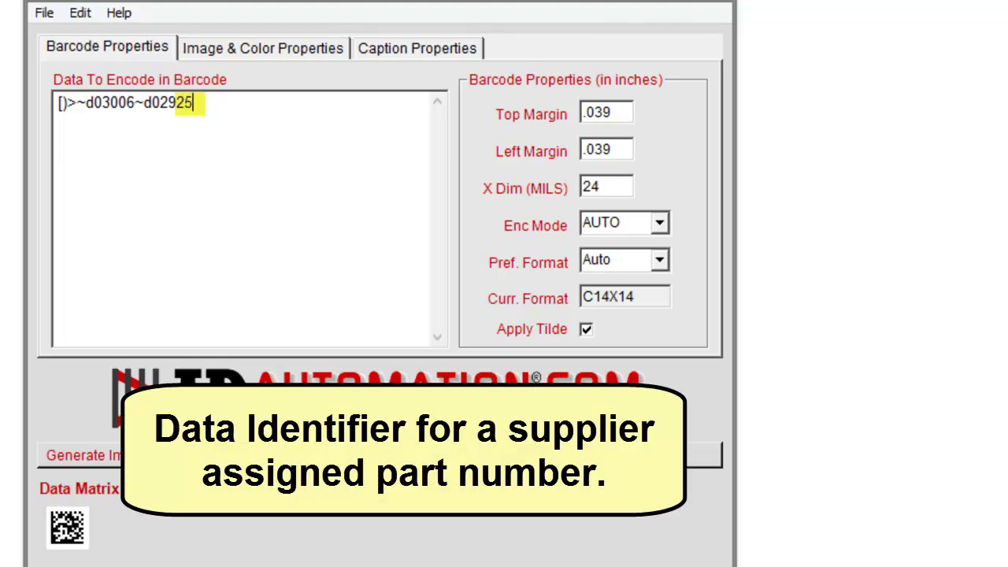
type("P")
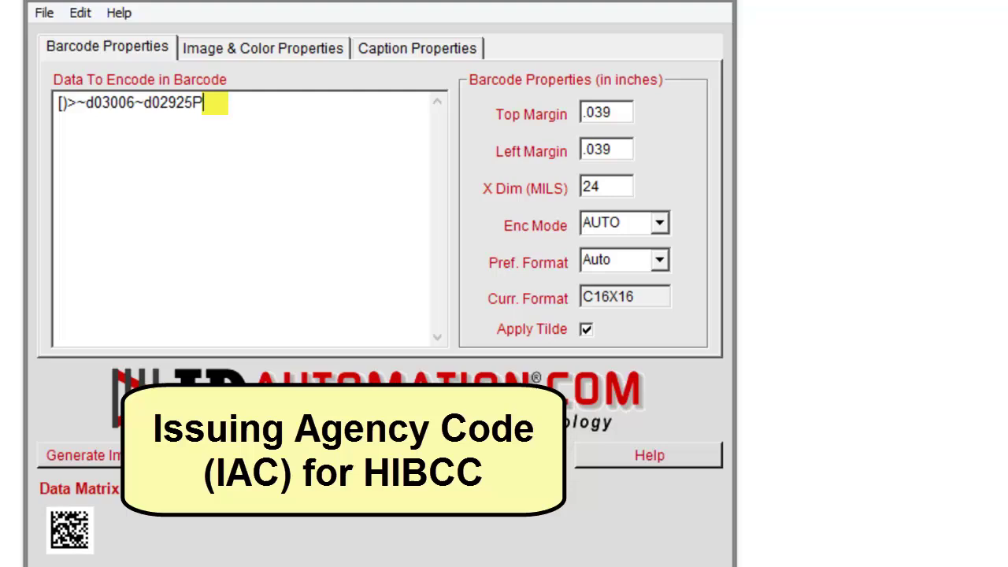
type("RH")
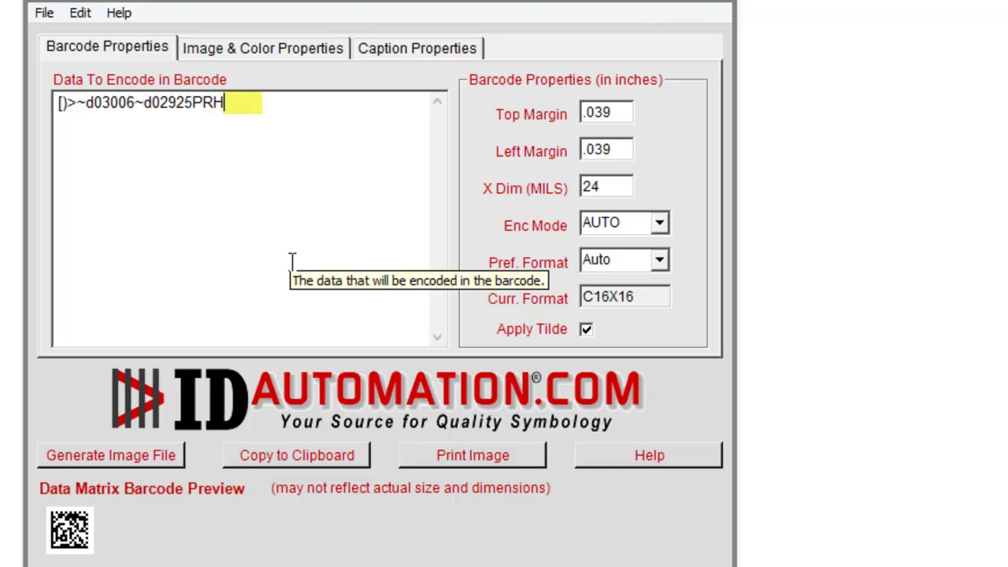
type("B1")
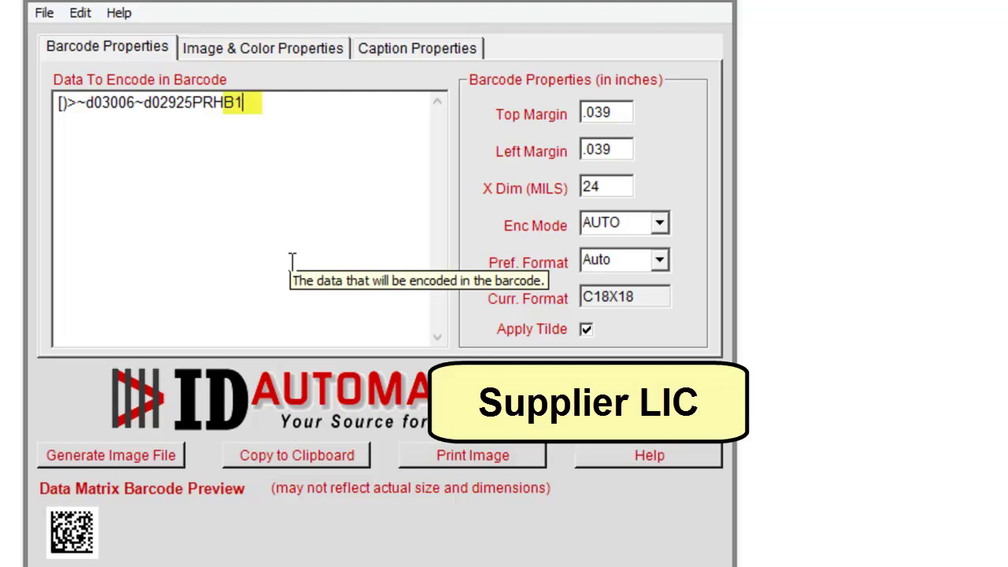
type("23")
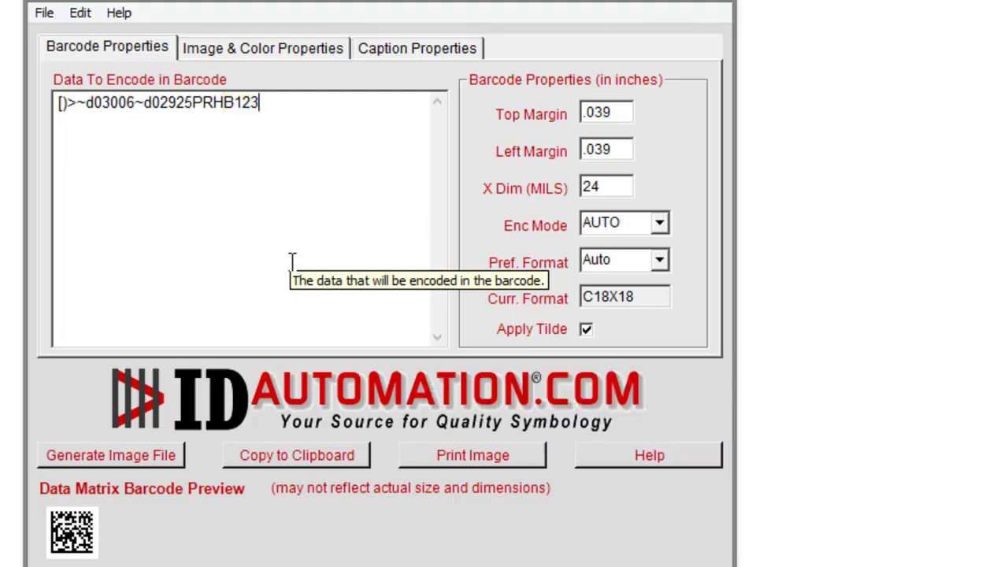
type("123")
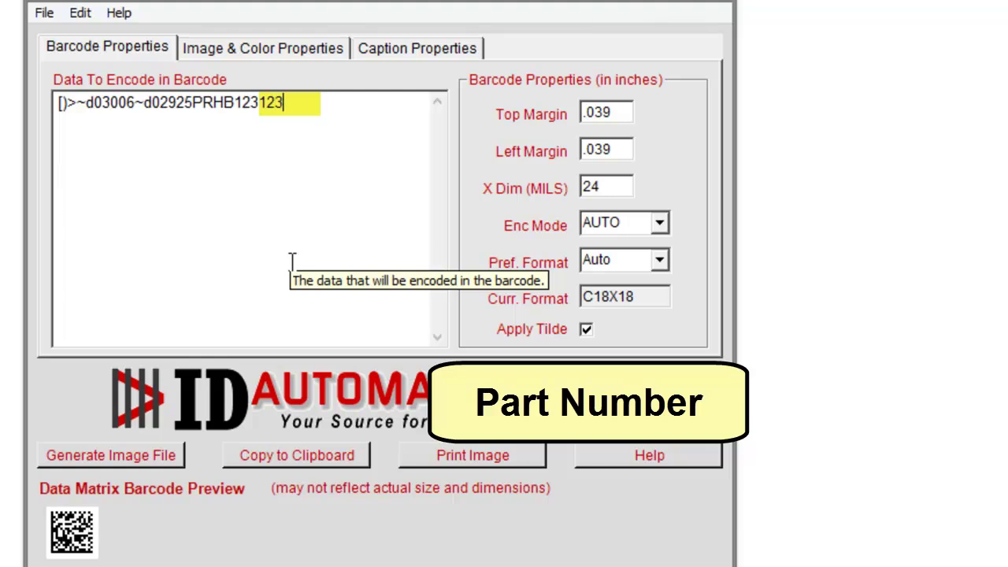
type("4560")
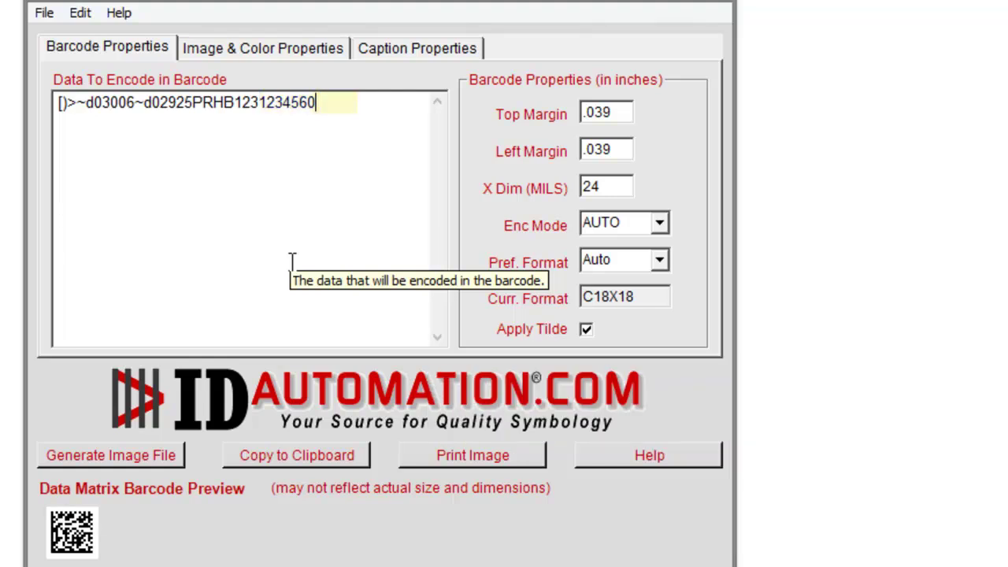
type("~d")
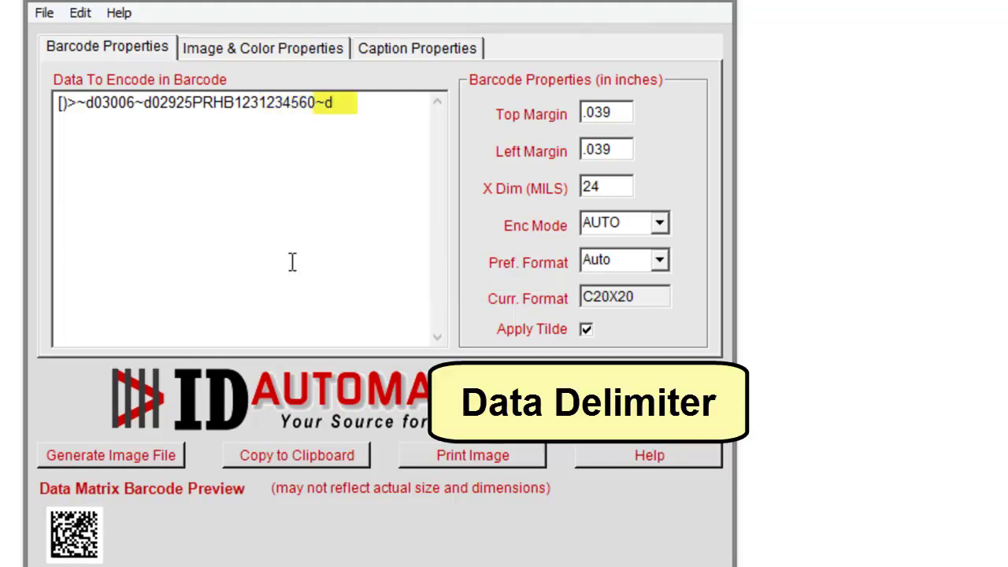
type("029")
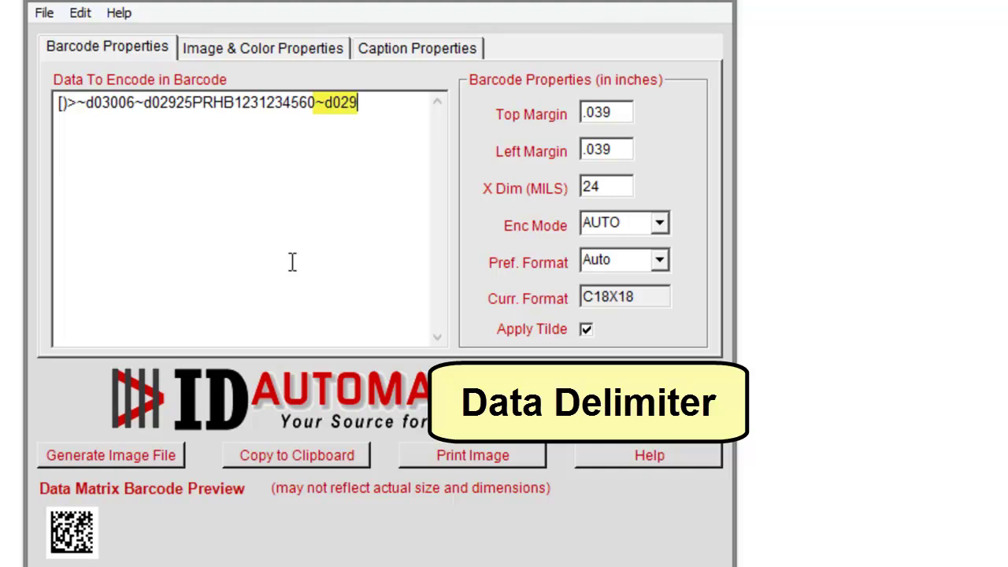
type("26")
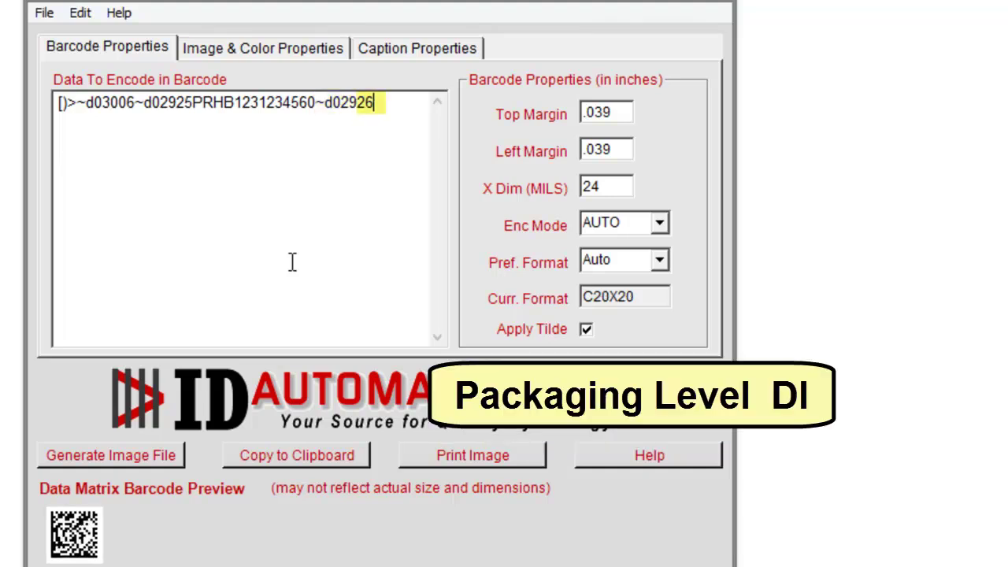
type("Q")
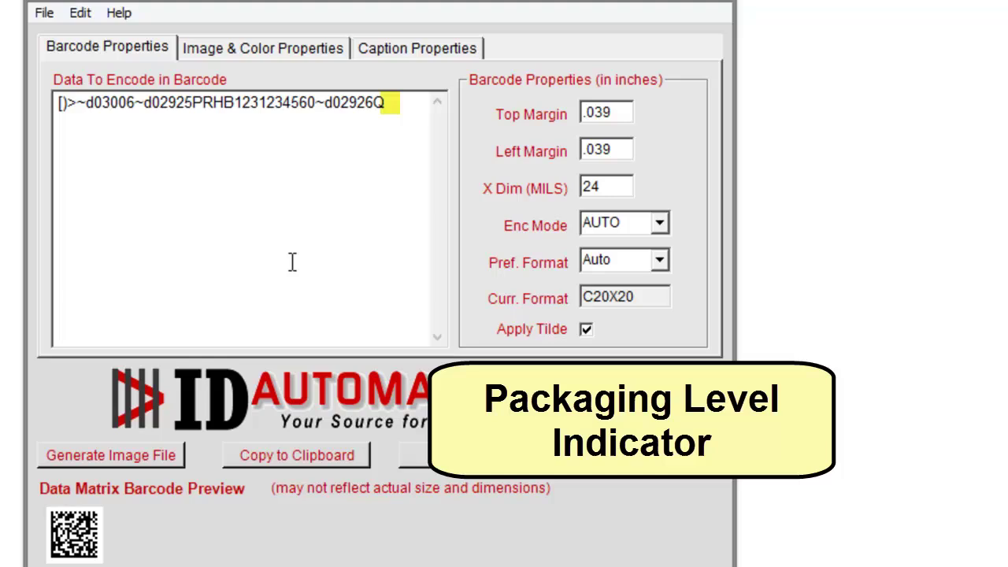
type("0")
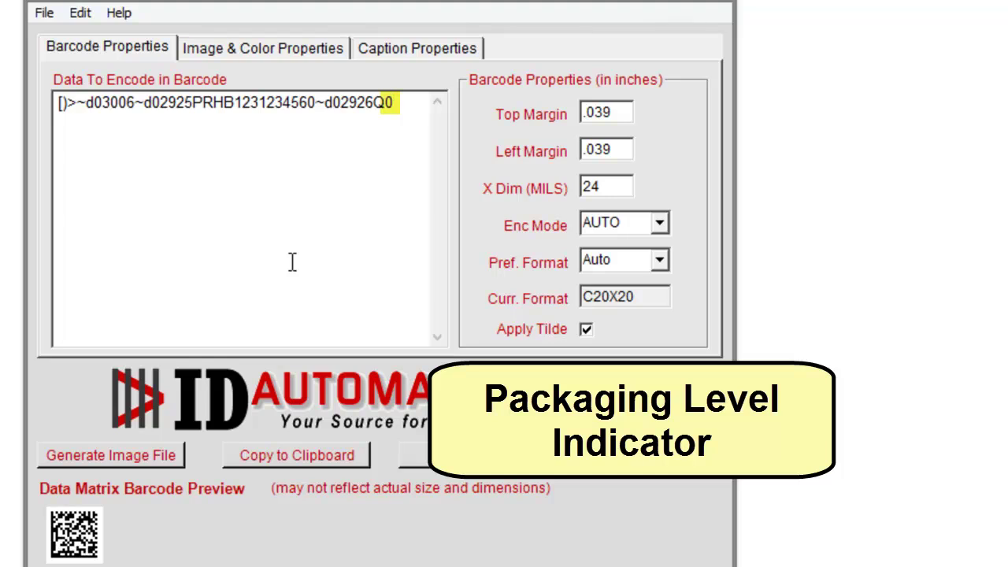
type("~d02")
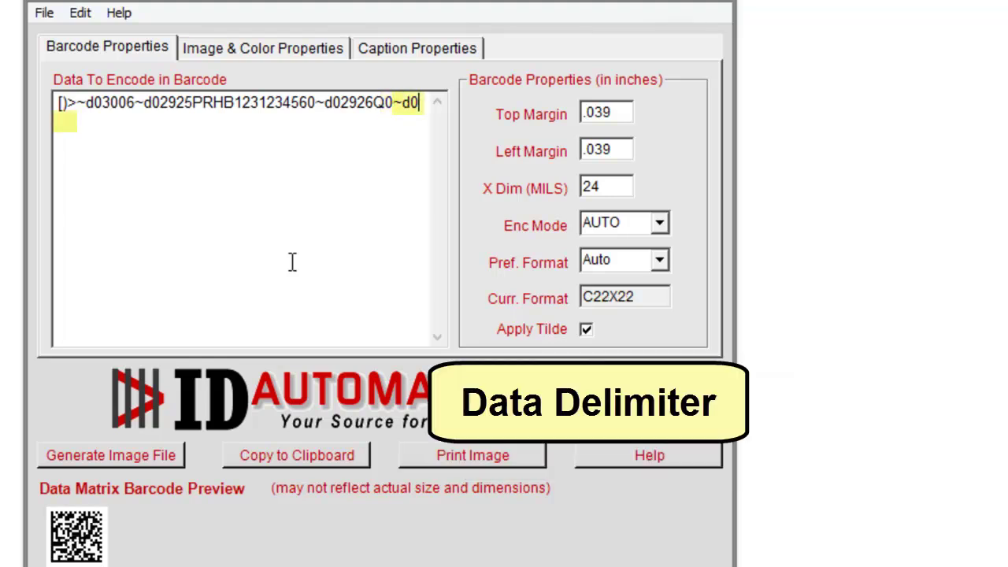
type("9")
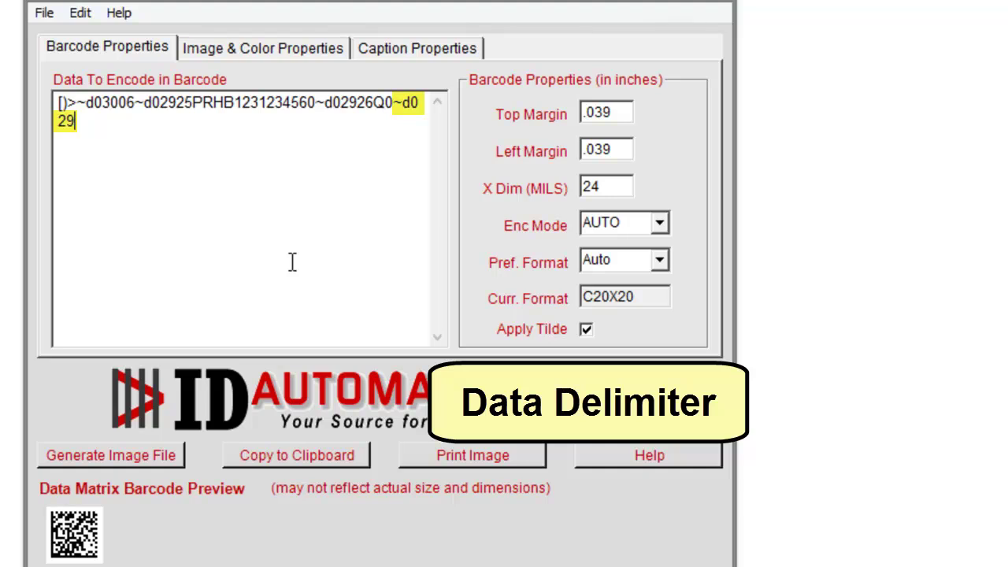
type("1")
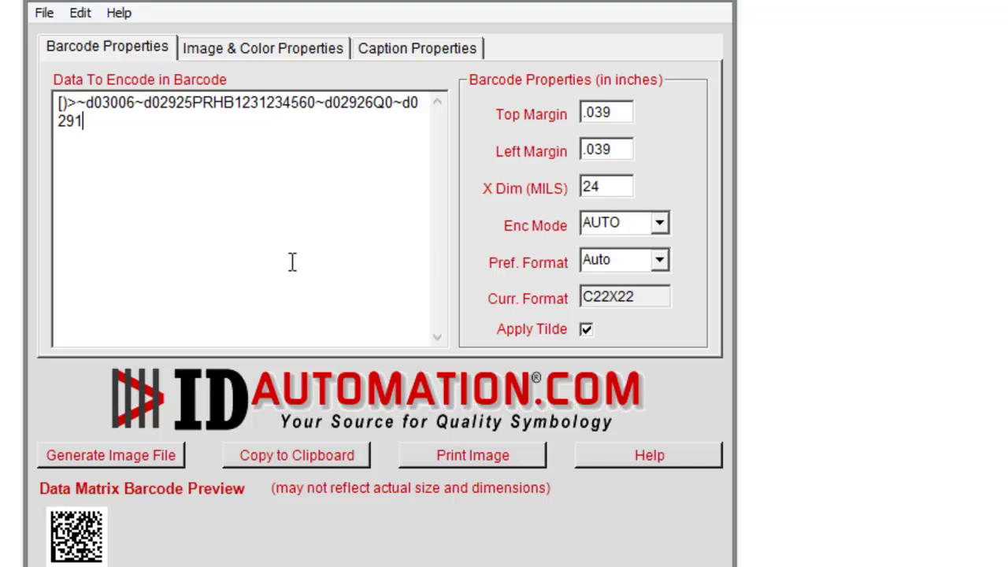
type("T")
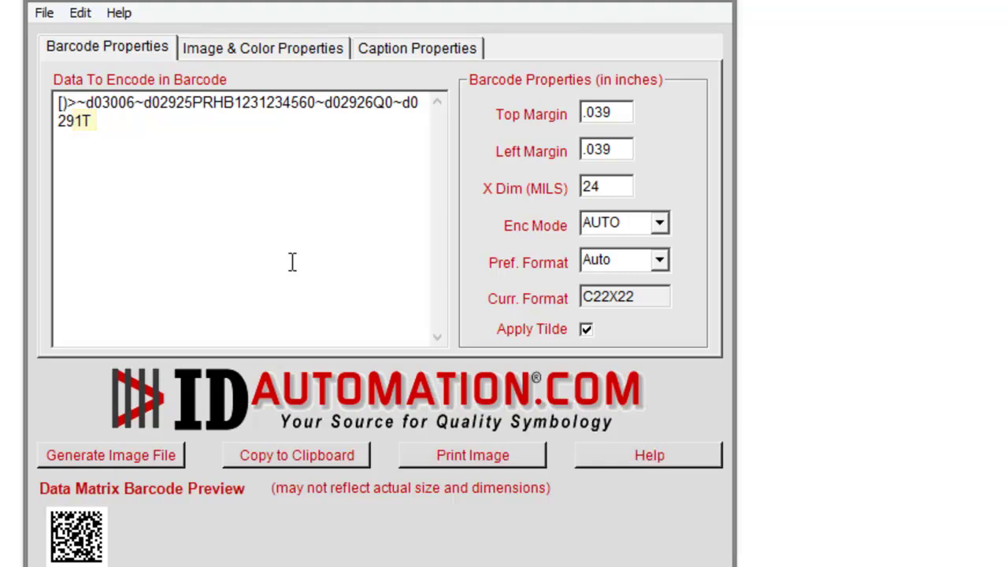
Append L123~d02916D20131101~d02914D20200131~d030~d004 to finish the lot, date and trailer fields.
type("L1")
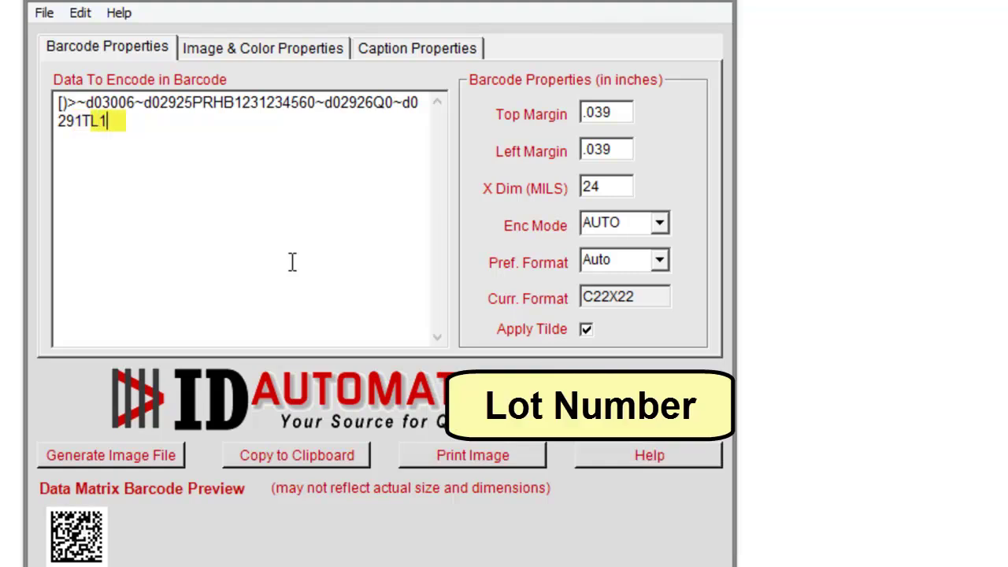
type("23")
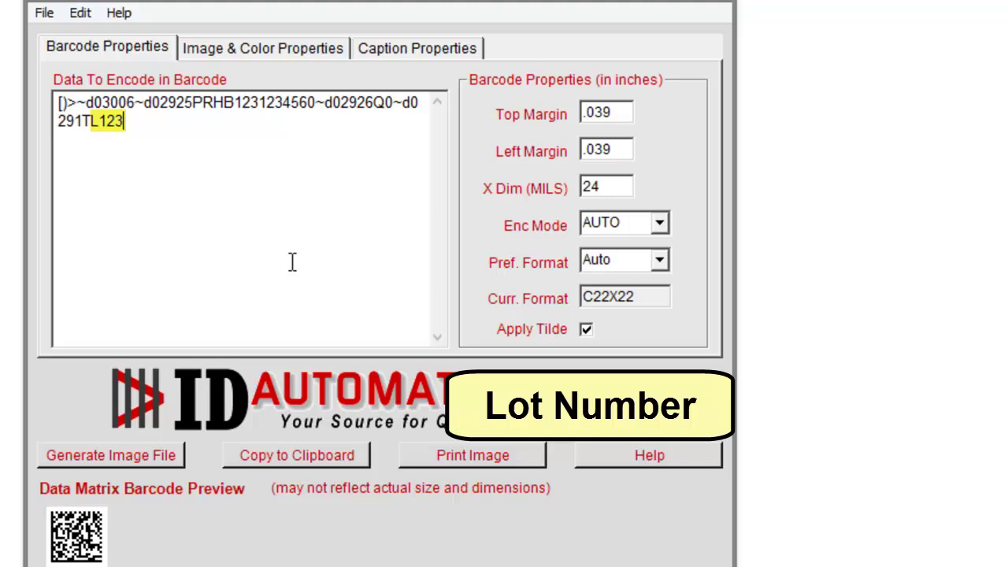
type("~")
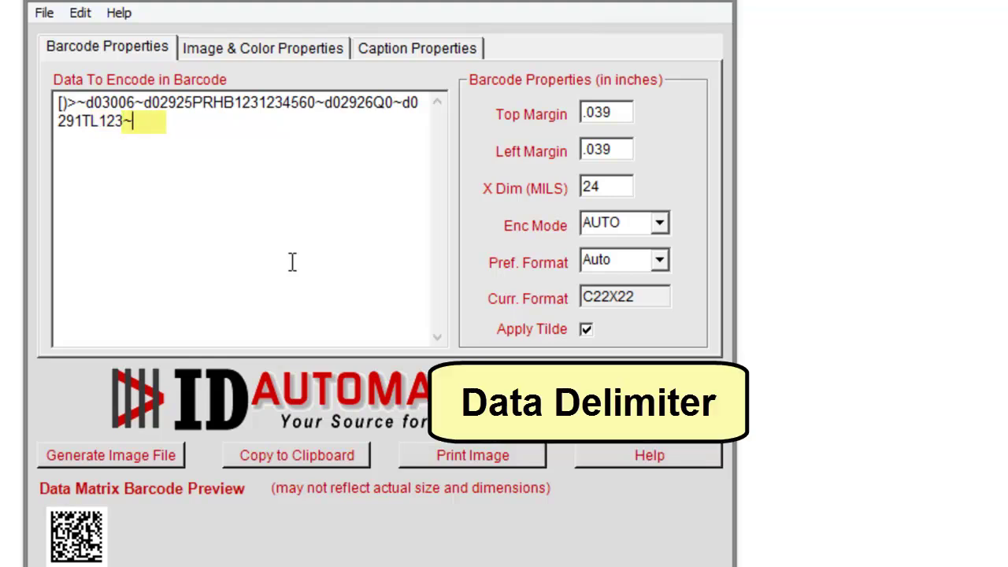
type("d")
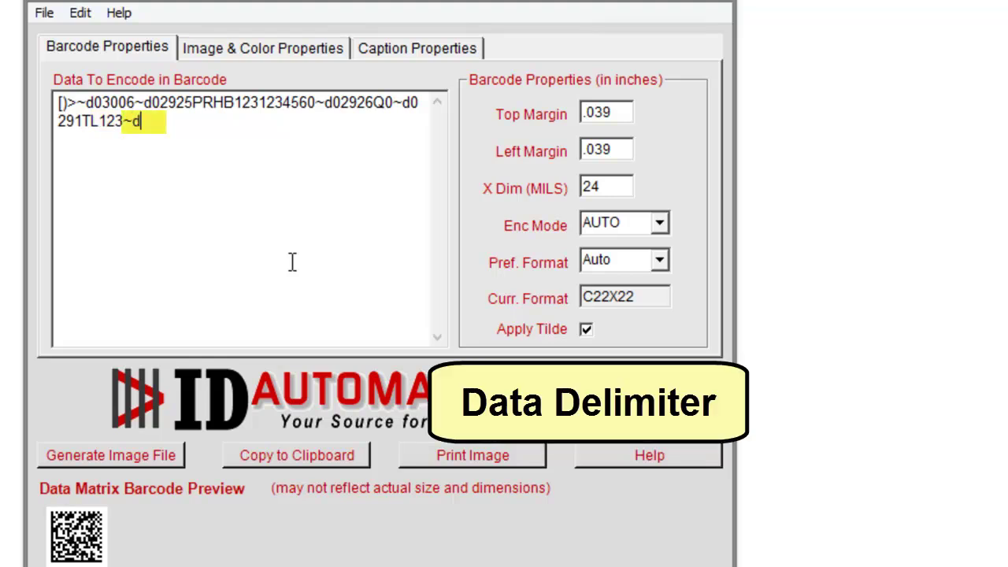
type("029")
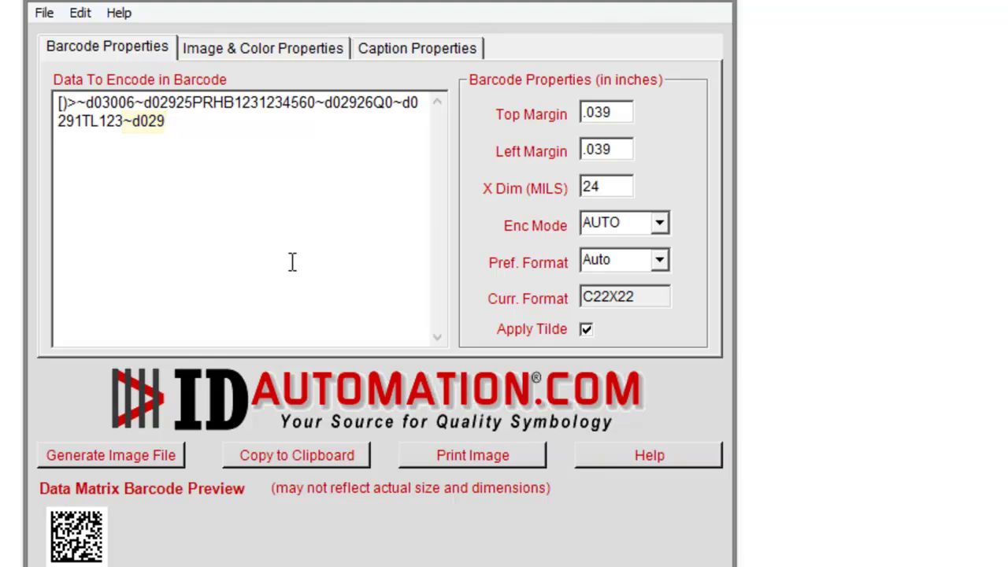
type("16")
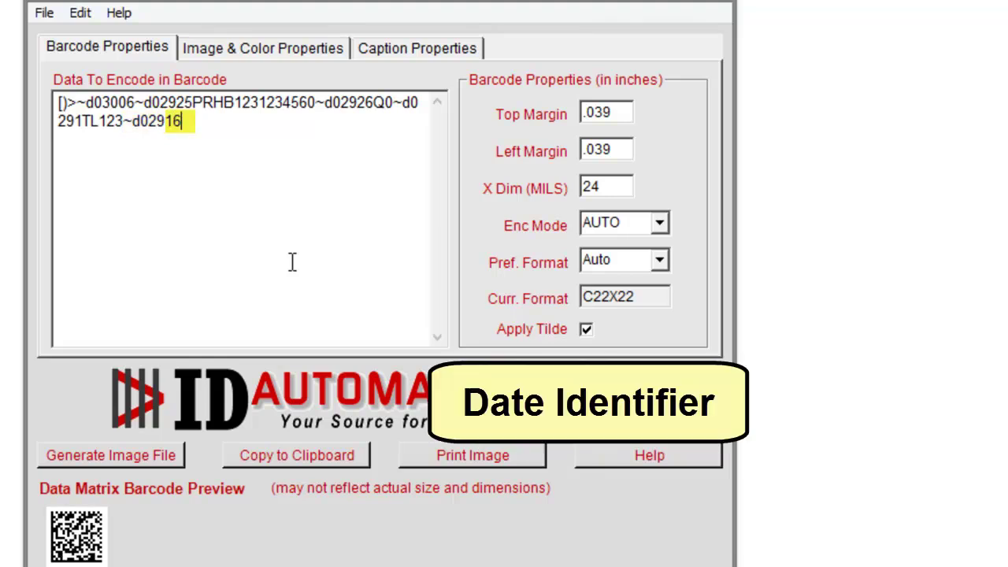
type("D")
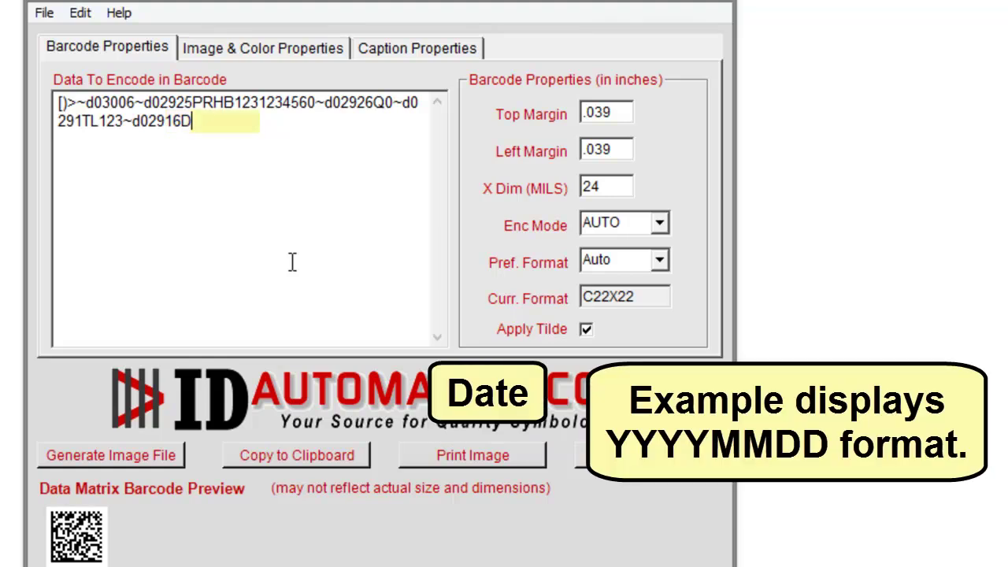
type("2013")
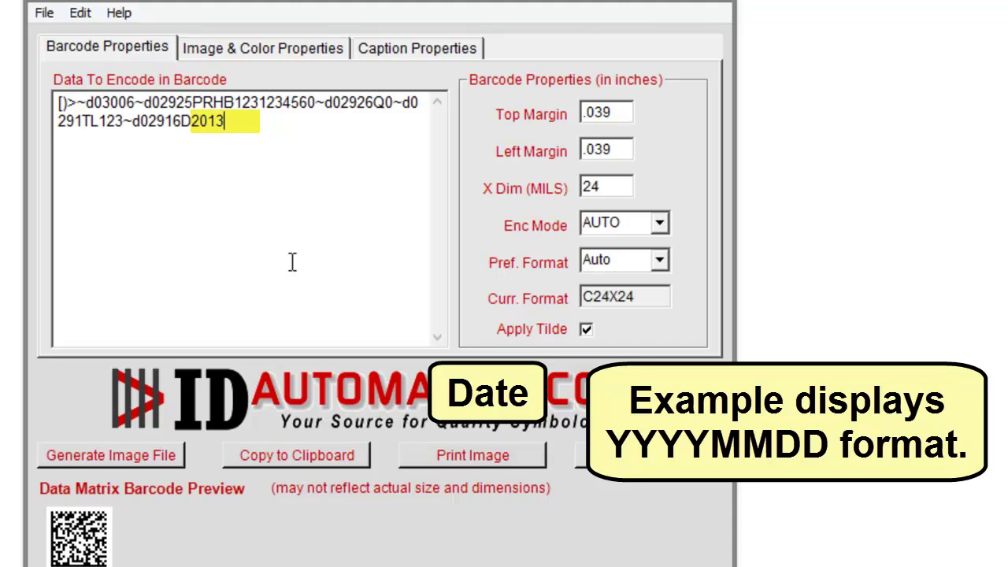
type("11")
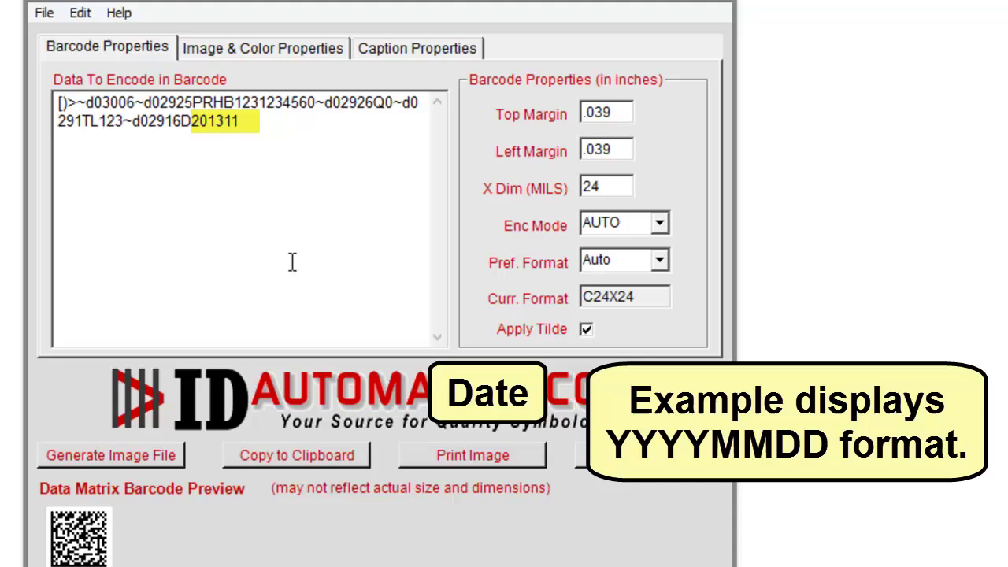
type("01")
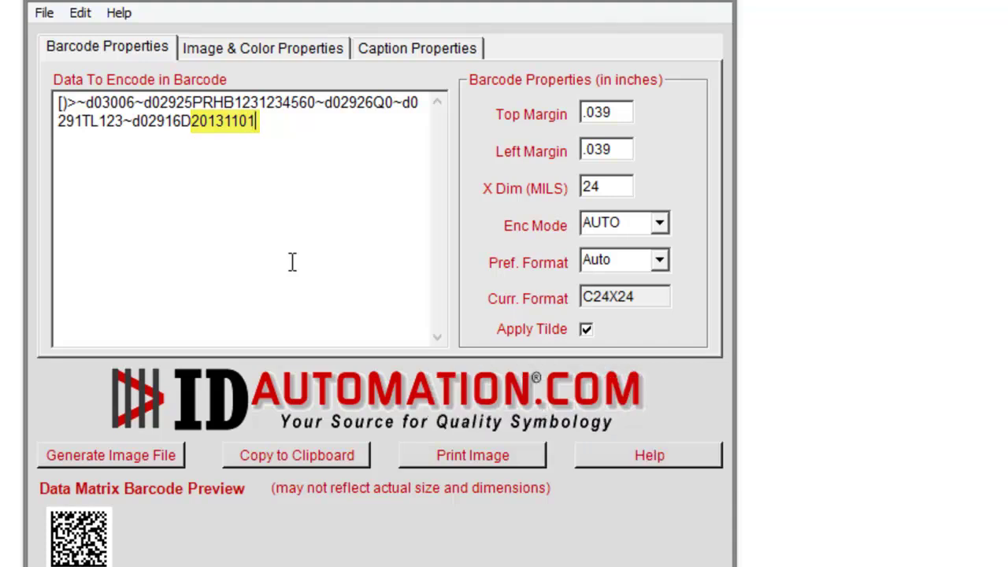
type("~")
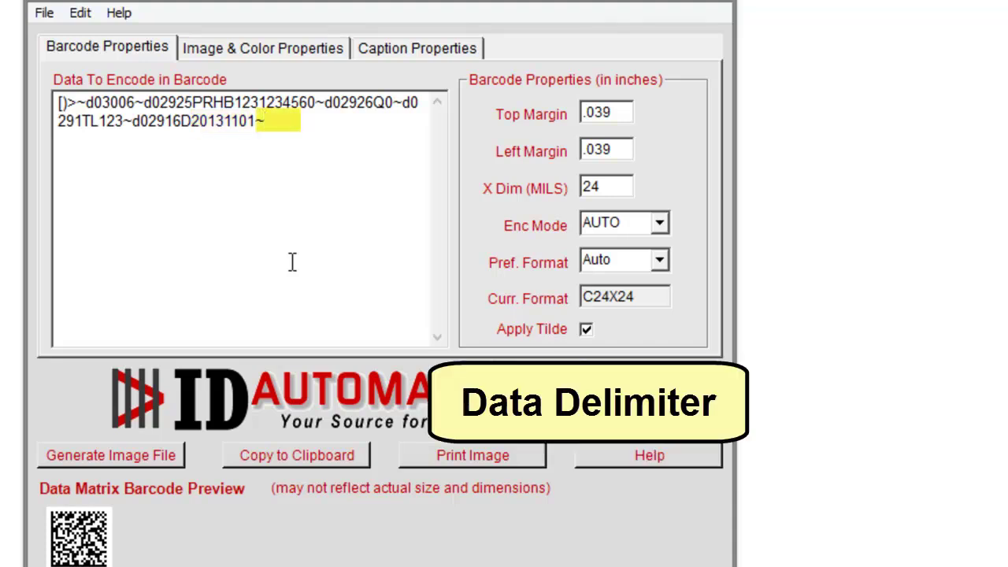
type("d0")
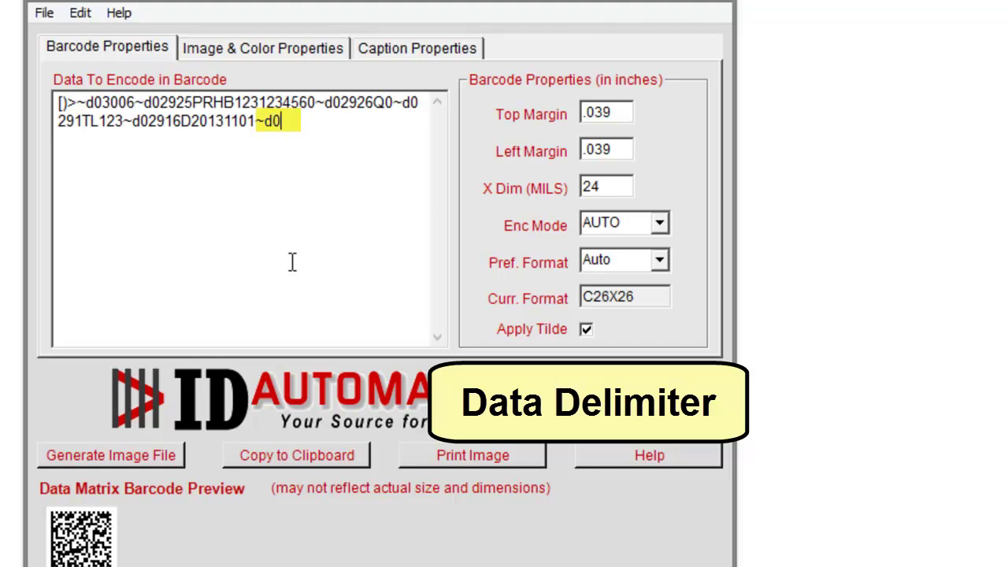
type("29")
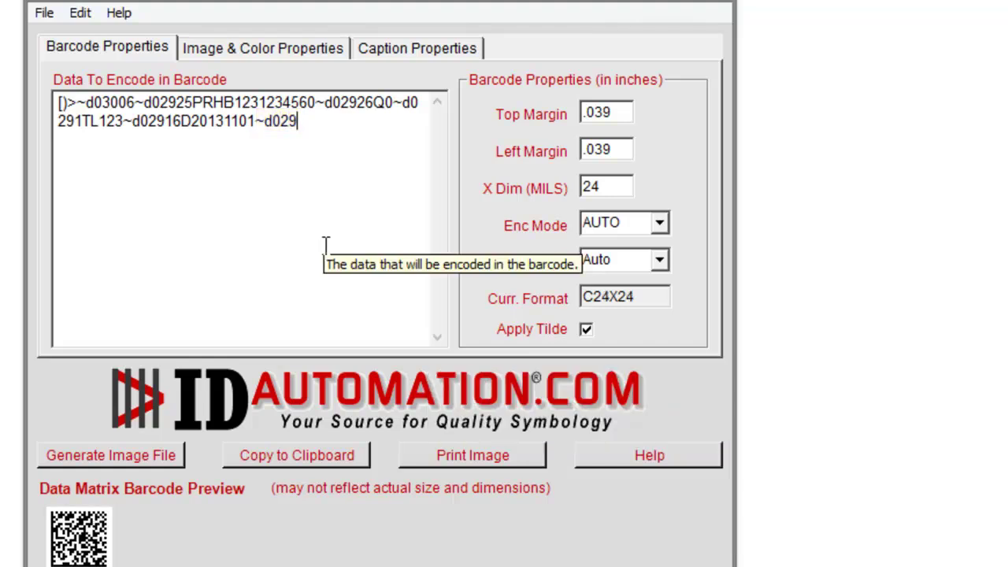
type("14D")
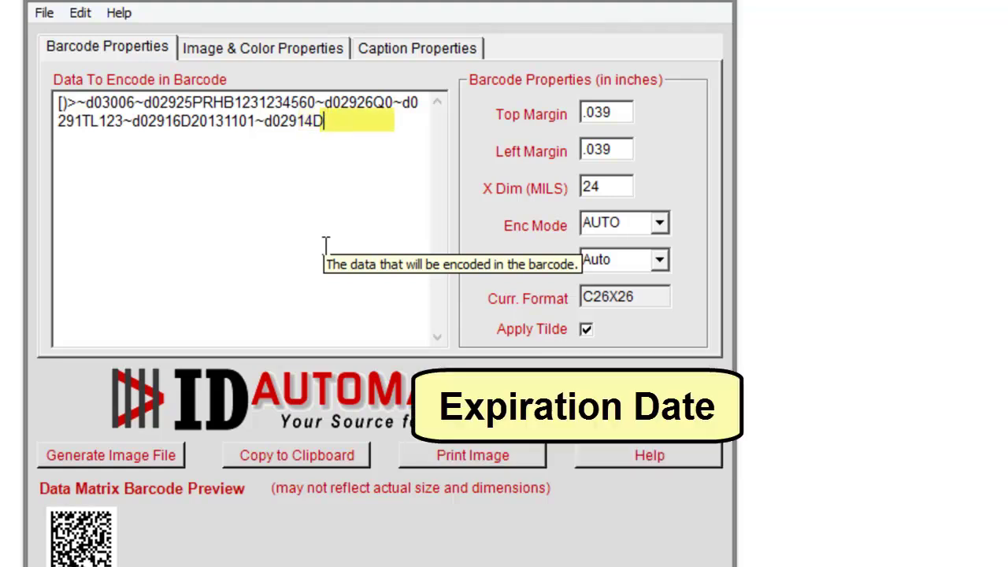
type("2020")
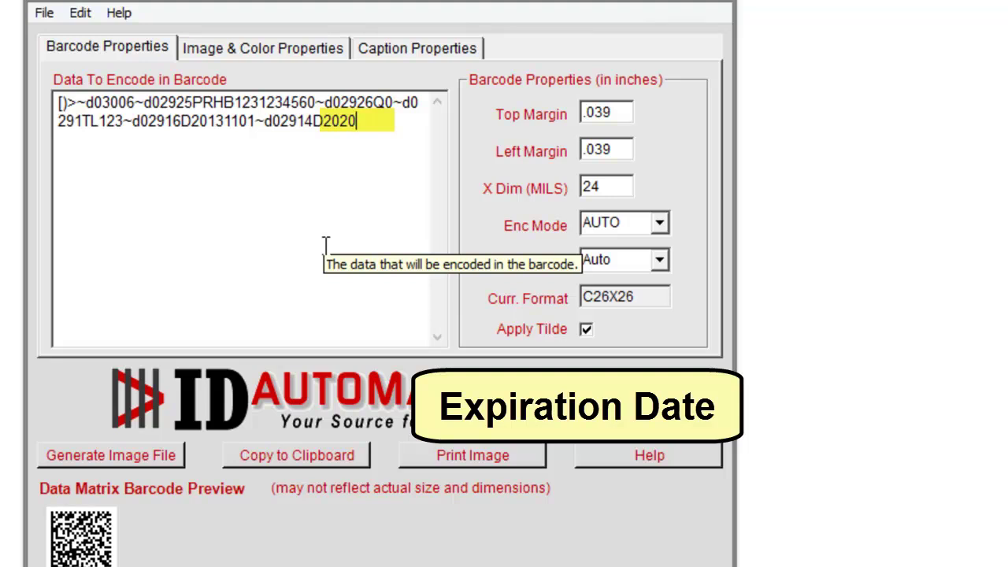
type("0")
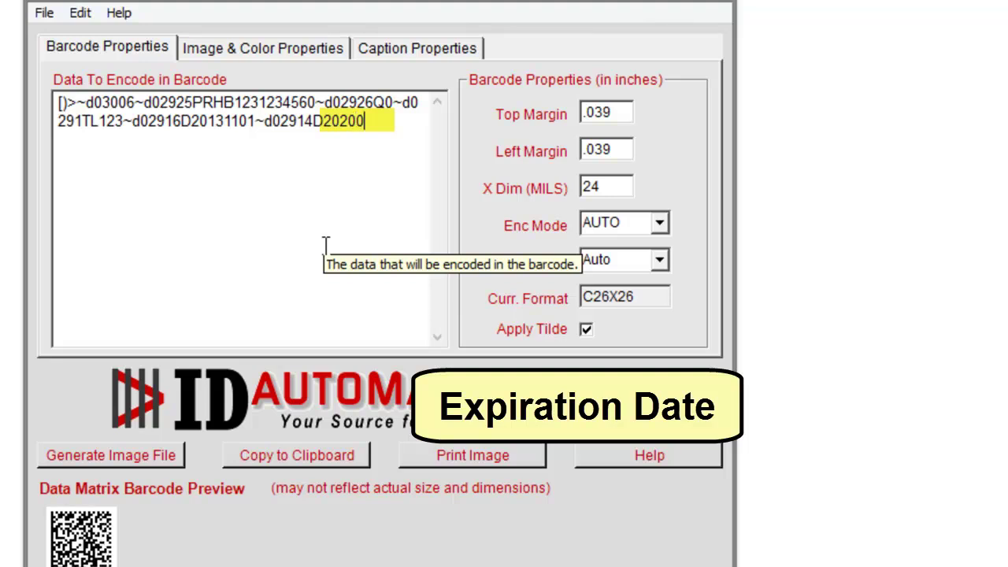
type("131")
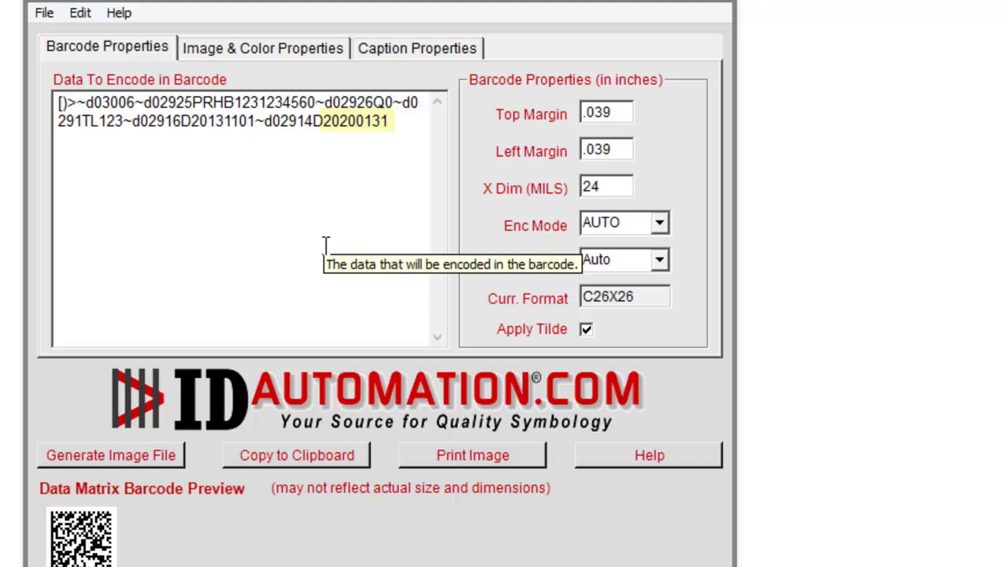
type("~")
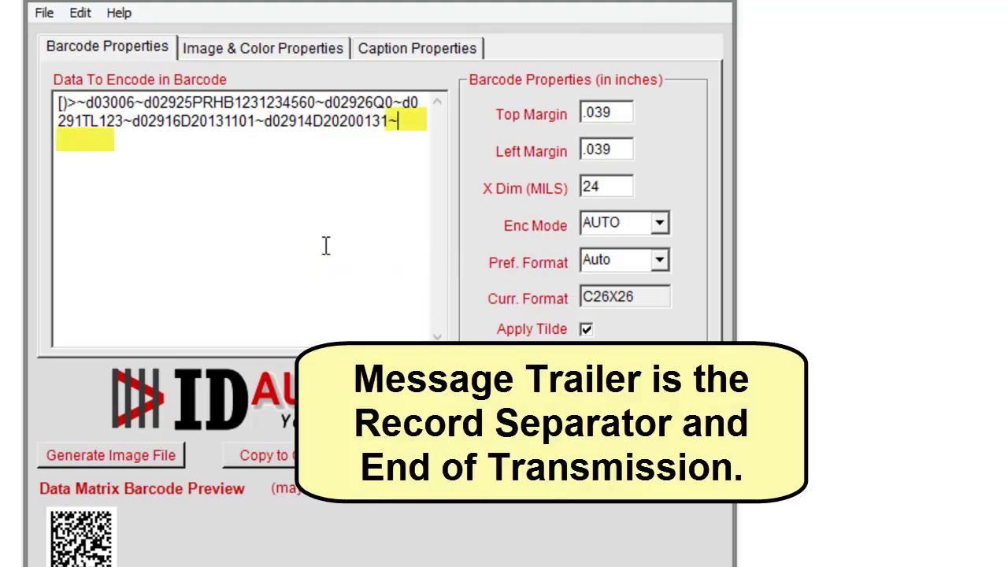
type("d030")
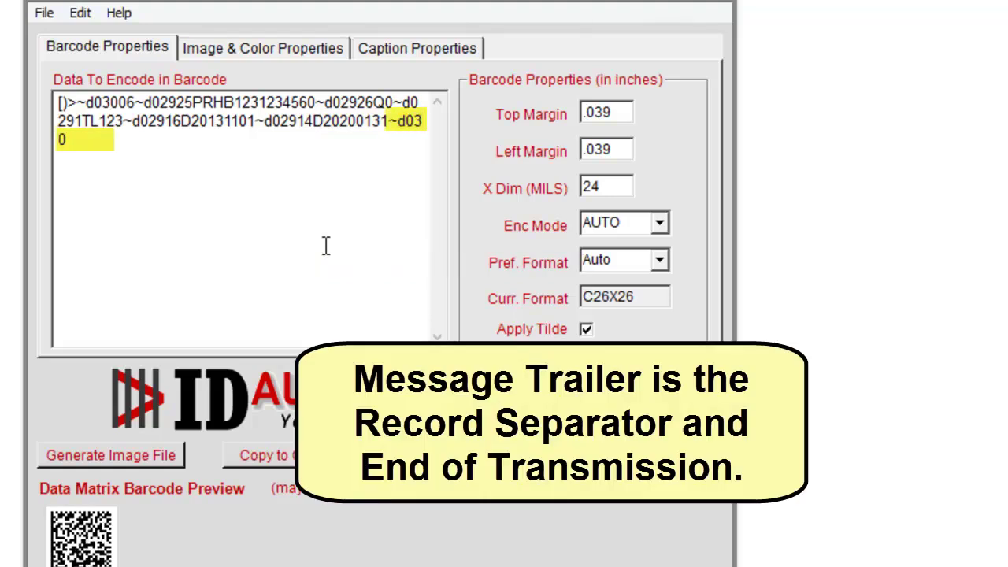
type("~")
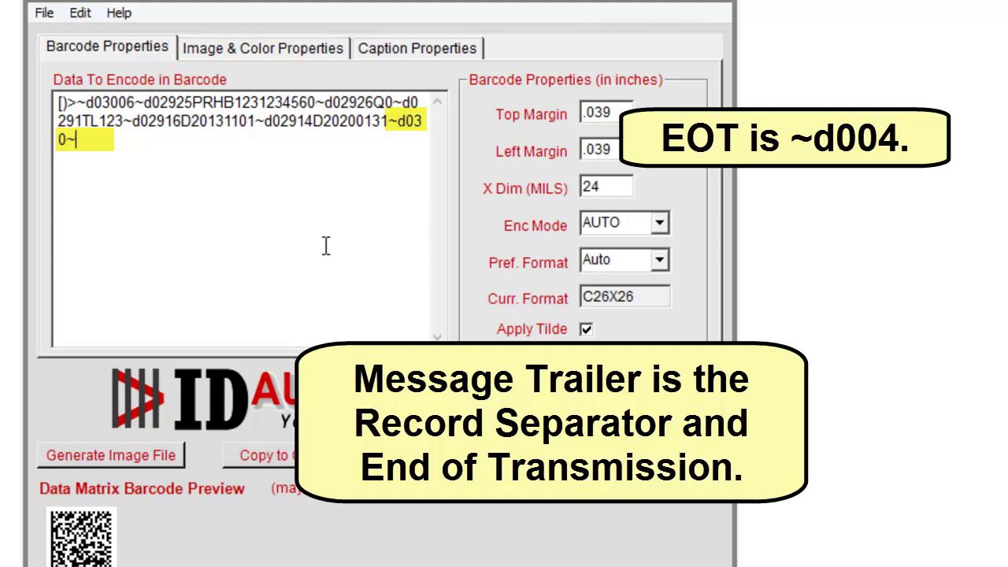
type("d004")
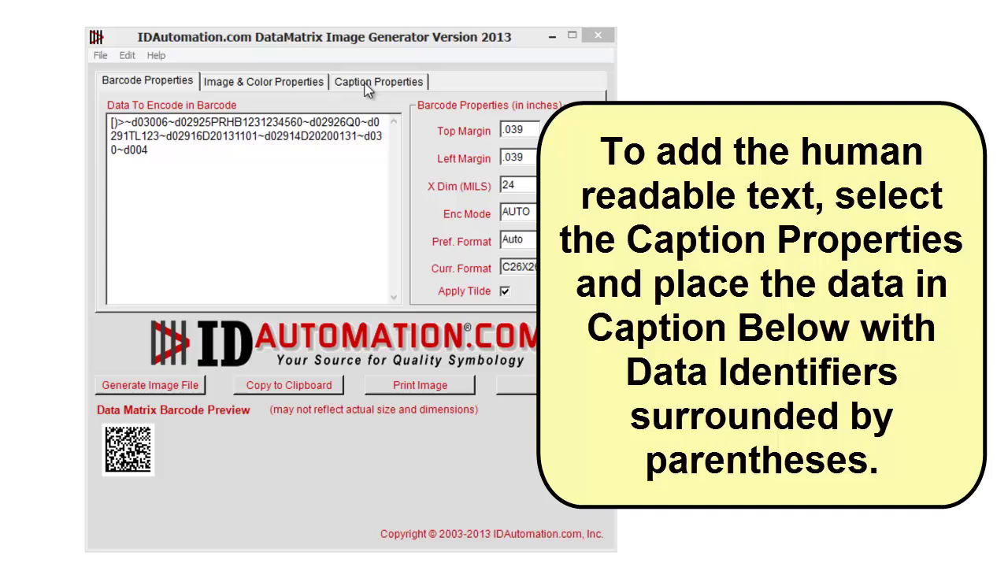
Paste the parenthesized data-identifier text into the Bottom Caption under Caption Properties.
left_click(366, 91)
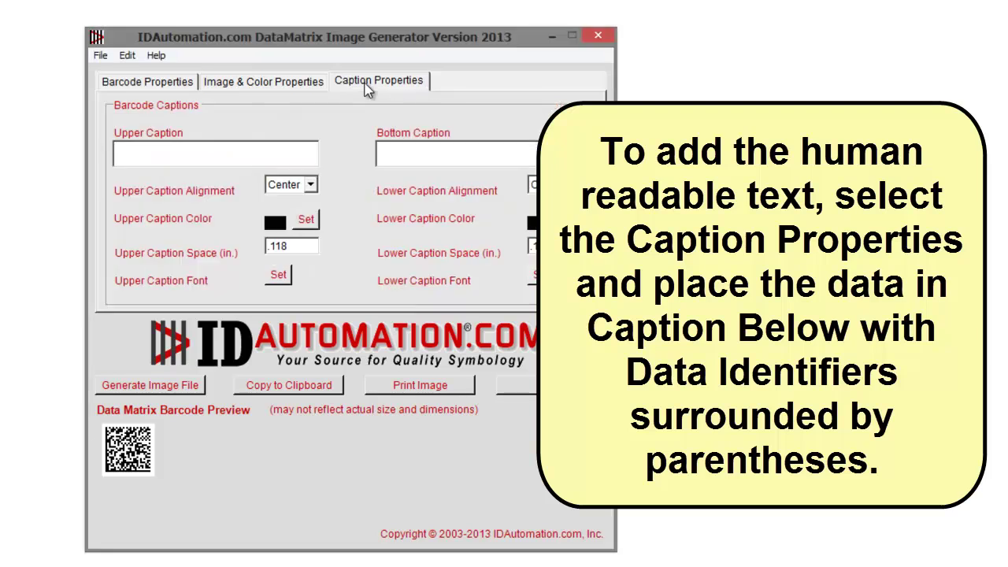
left_click(395, 150)
right_click(396, 150)
left_click(433, 223)
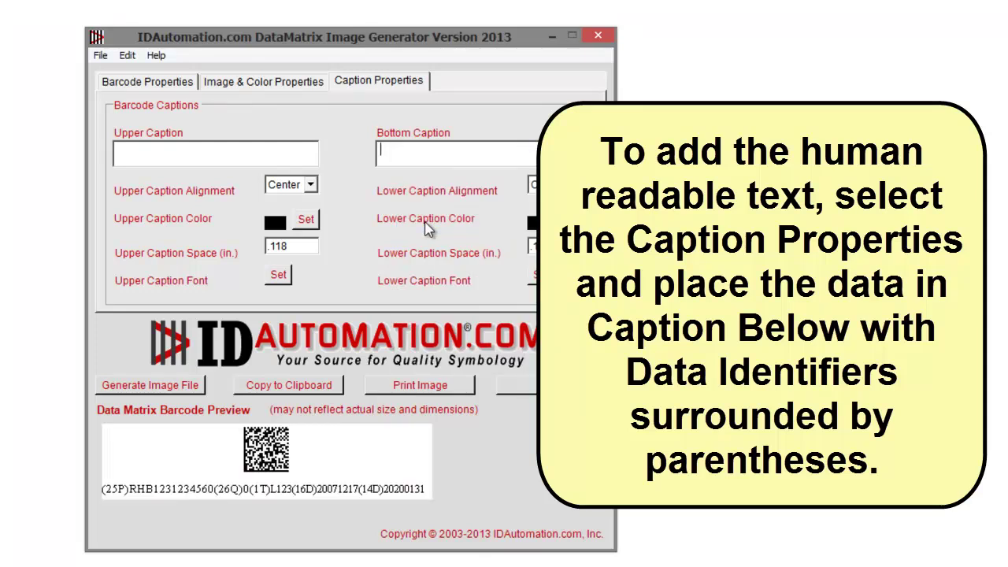